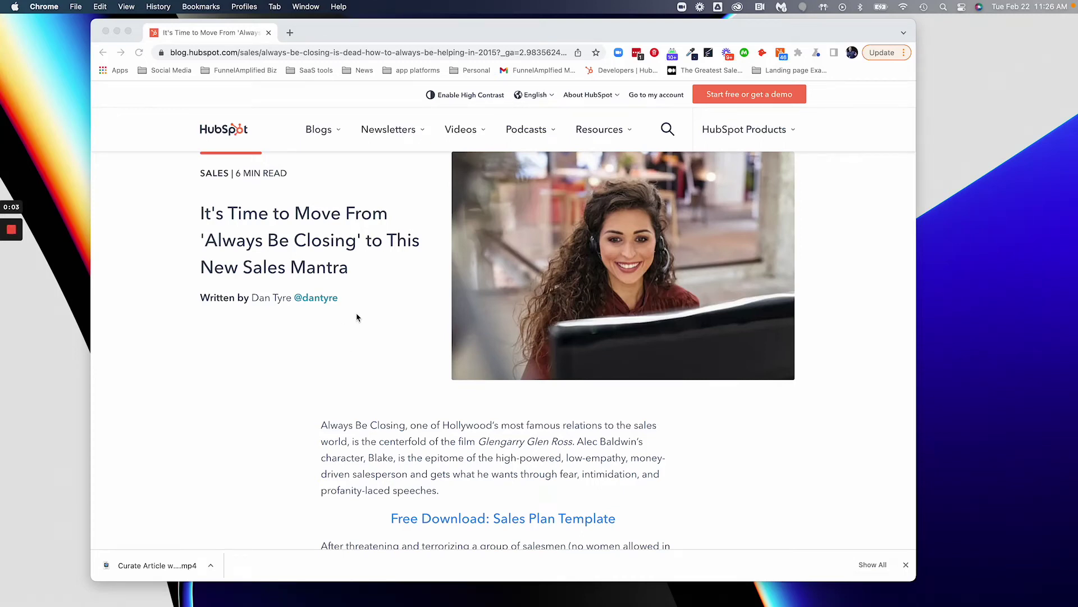
Step: Bring the HubSpot 'Always Be Closing' article window into focus, dismissing the download bar
{"action": "left_click", "coordinate": [907, 565]}
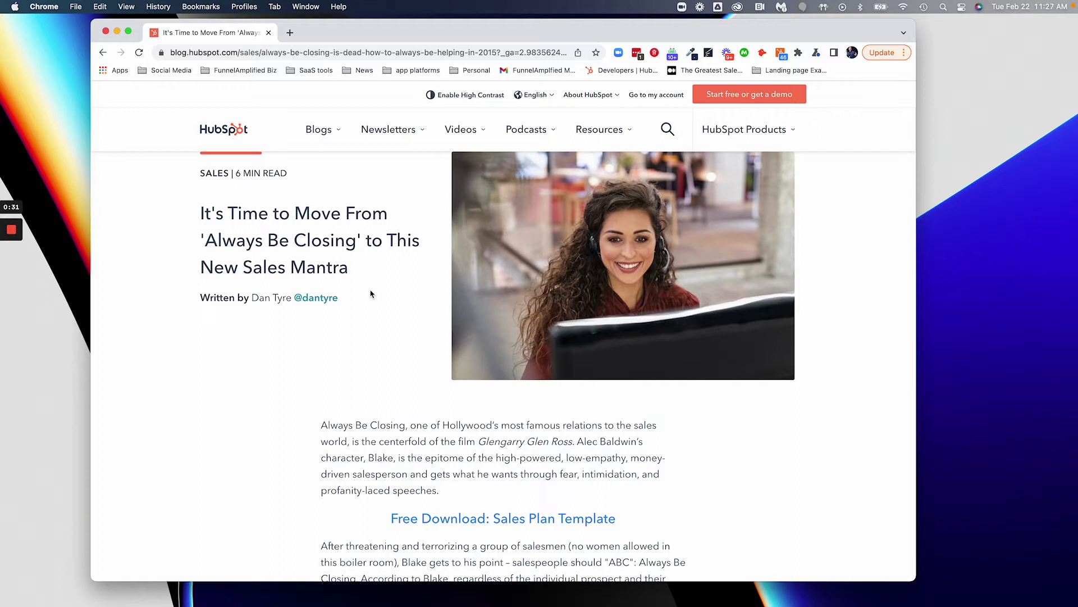
Step: Start a FunnelAmplified social post from the HubSpot article with LinkedIn as the network
{"action": "left_click", "coordinate": [709, 56]}
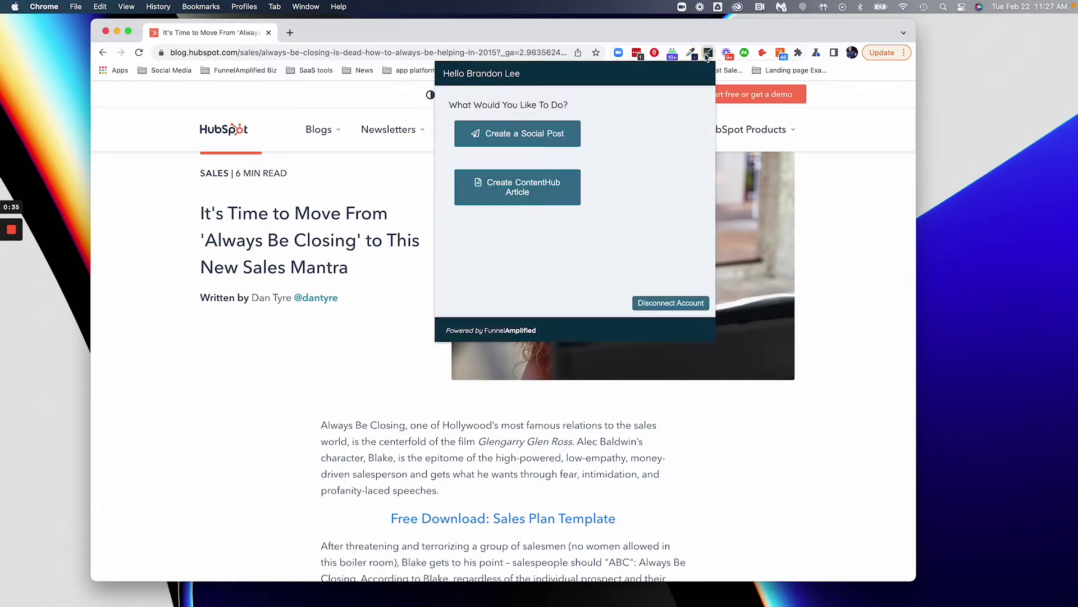
{"action": "left_click", "coordinate": [521, 137]}
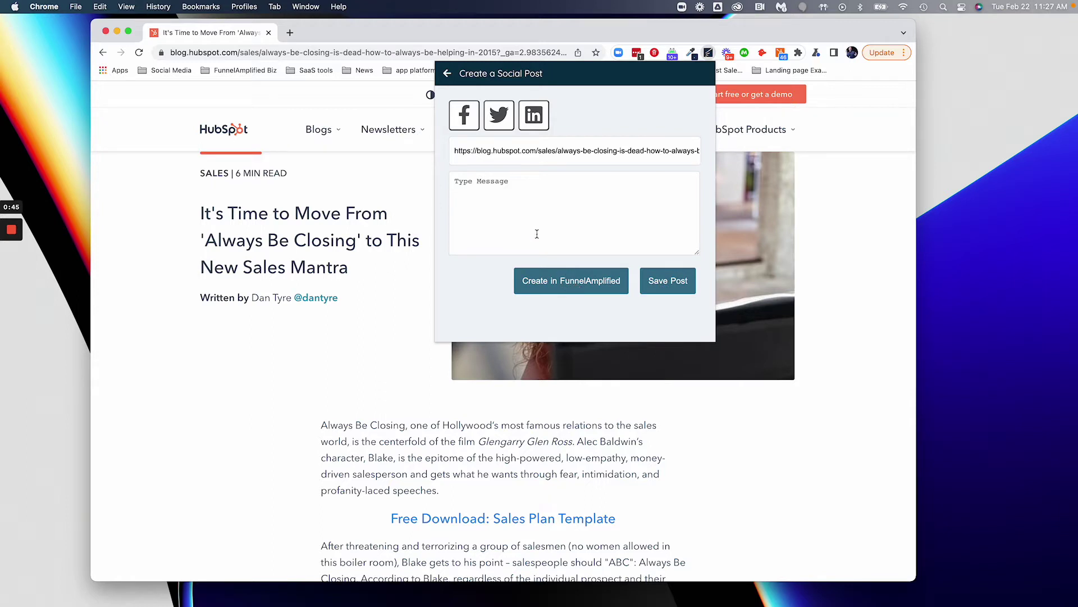
{"action": "left_click", "coordinate": [524, 192]}
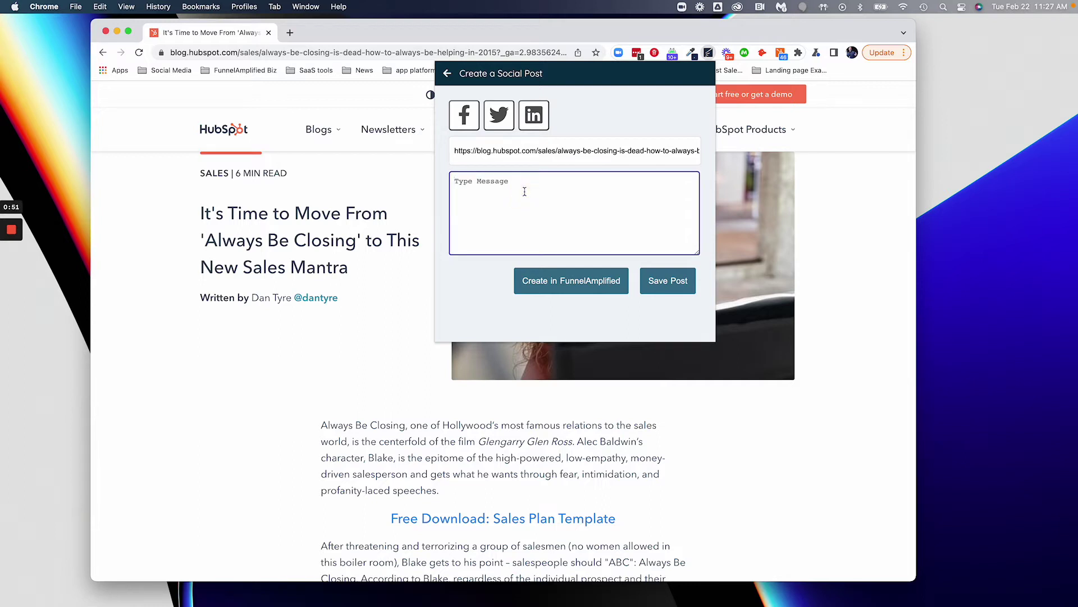
{"action": "type", "text": "save draft"}
{"action": "left_click", "coordinate": [533, 125]}
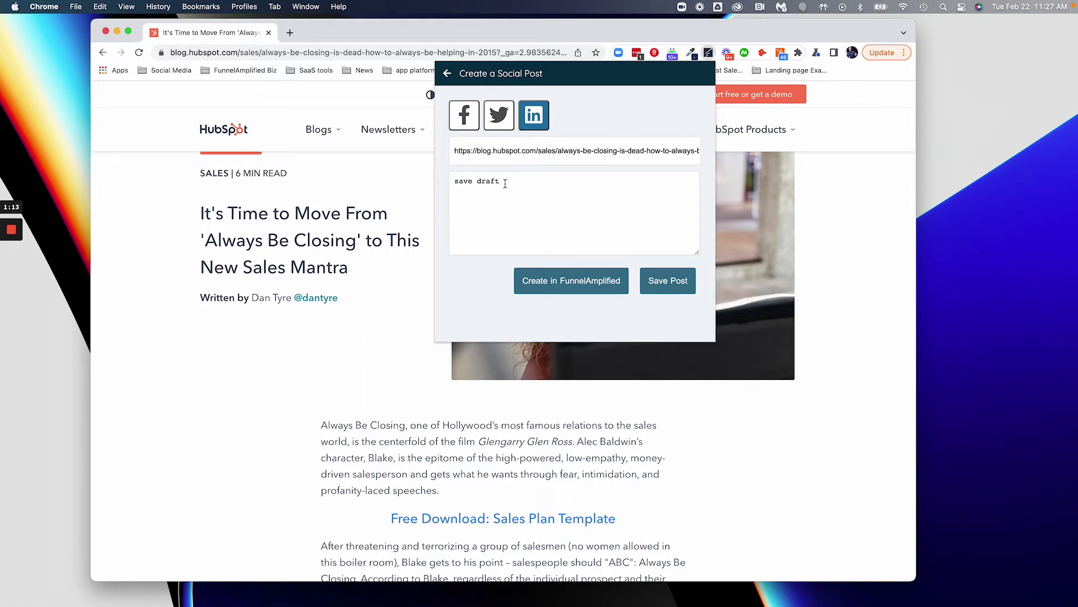
Step: Delete the test text from the message box and resize the box
{"action": "left_click_drag", "start_coordinate": [507, 182], "coordinate": [433, 178]}
{"action": "key", "text": "BackSpace"}
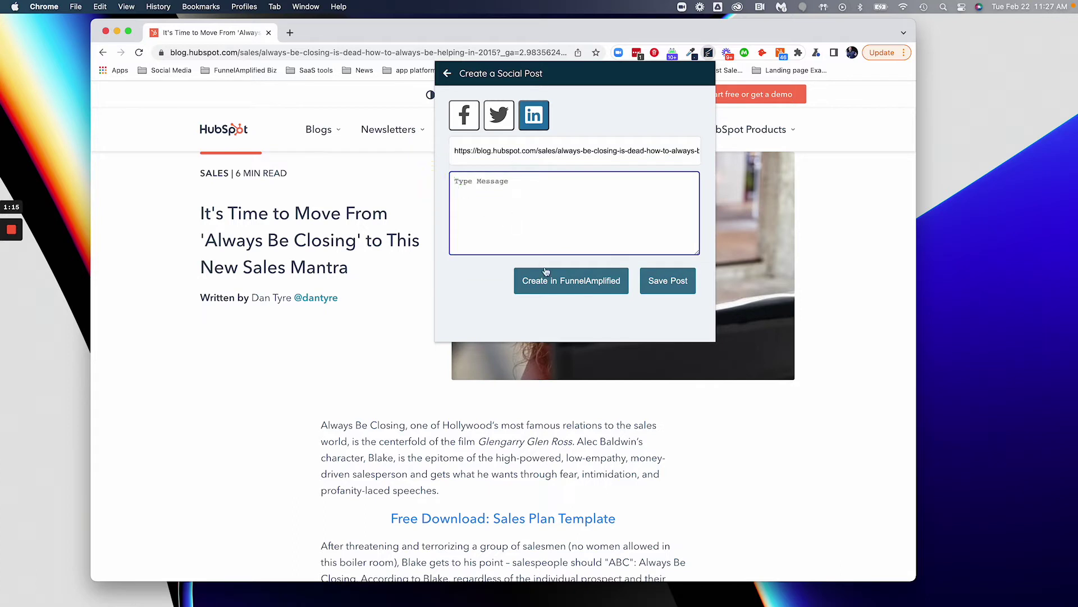
{"action": "left_click", "coordinate": [508, 210]}
{"action": "left_click_drag", "start_coordinate": [698, 252], "coordinate": [674, 253]}
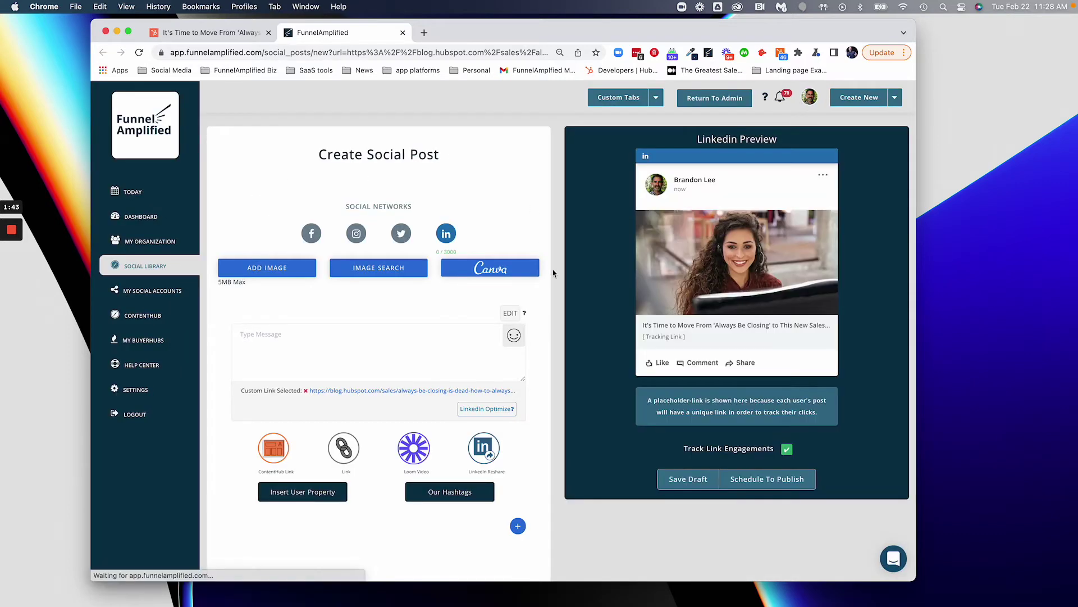
{"action": "scroll", "coordinate": [552, 275], "scroll_direction": "down", "scroll_amount": 2}
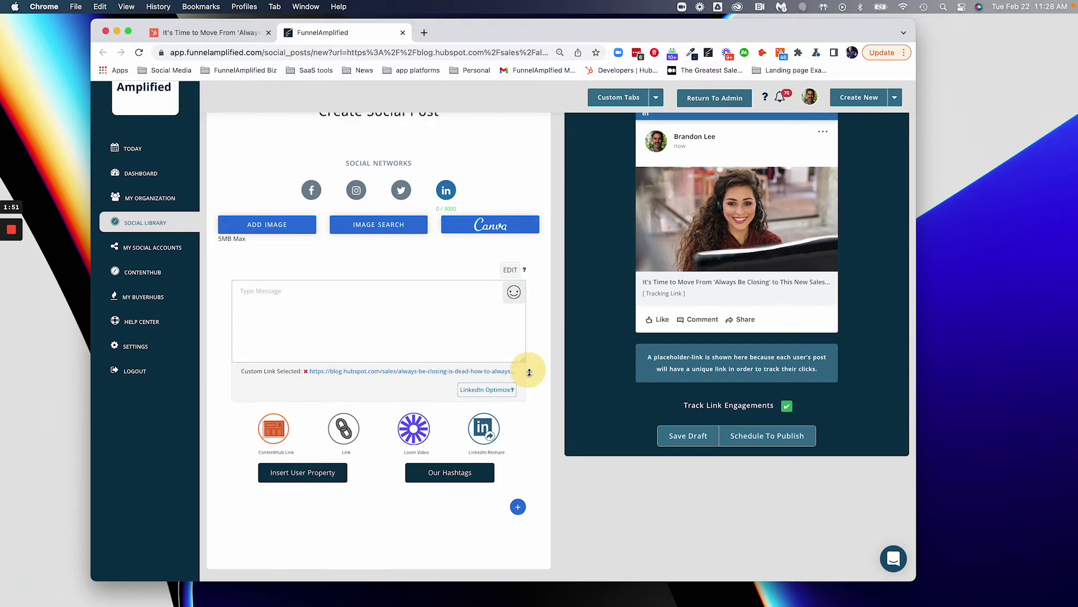
Step: Enlarge the empty post message box to make it taller
{"action": "left_click_drag", "start_coordinate": [523, 336], "coordinate": [523, 381]}
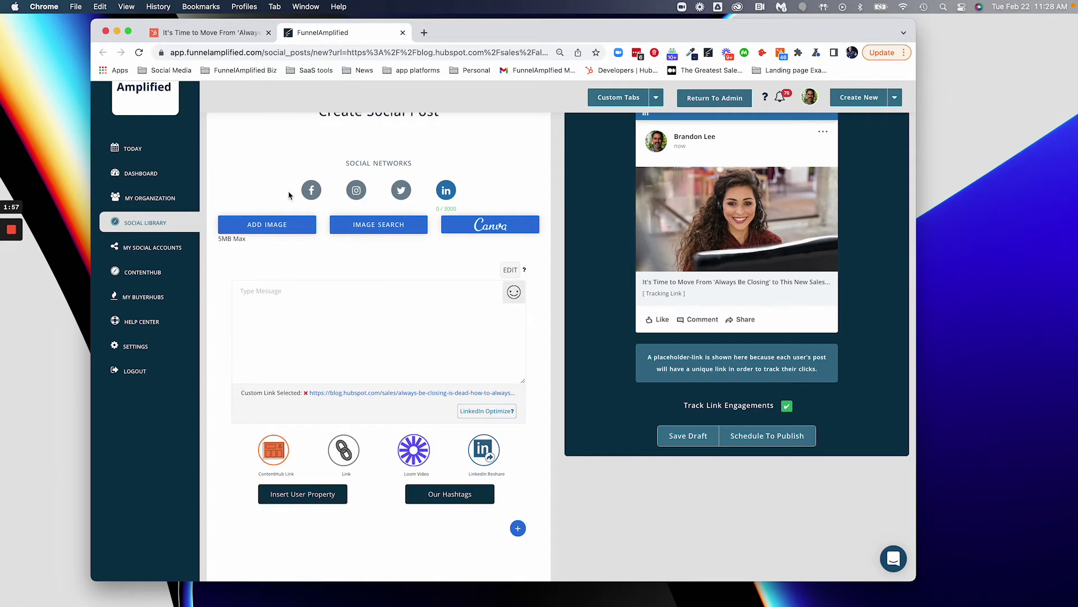
Step: Add Facebook, write 'social message goes here.' and insert the #digitalselling hashtag
{"action": "left_click", "coordinate": [314, 195]}
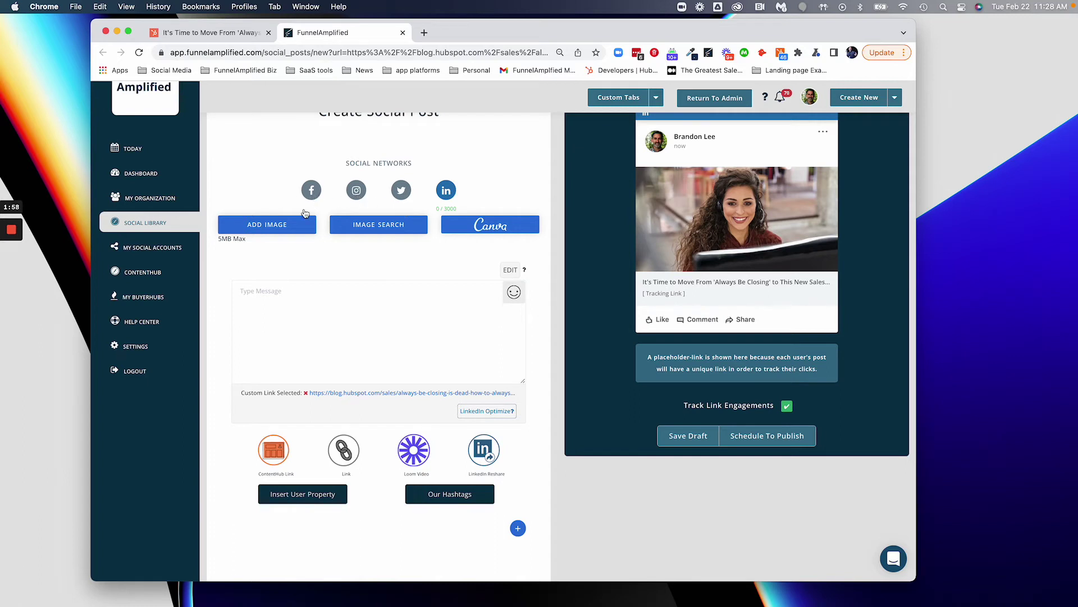
{"action": "left_click", "coordinate": [340, 360]}
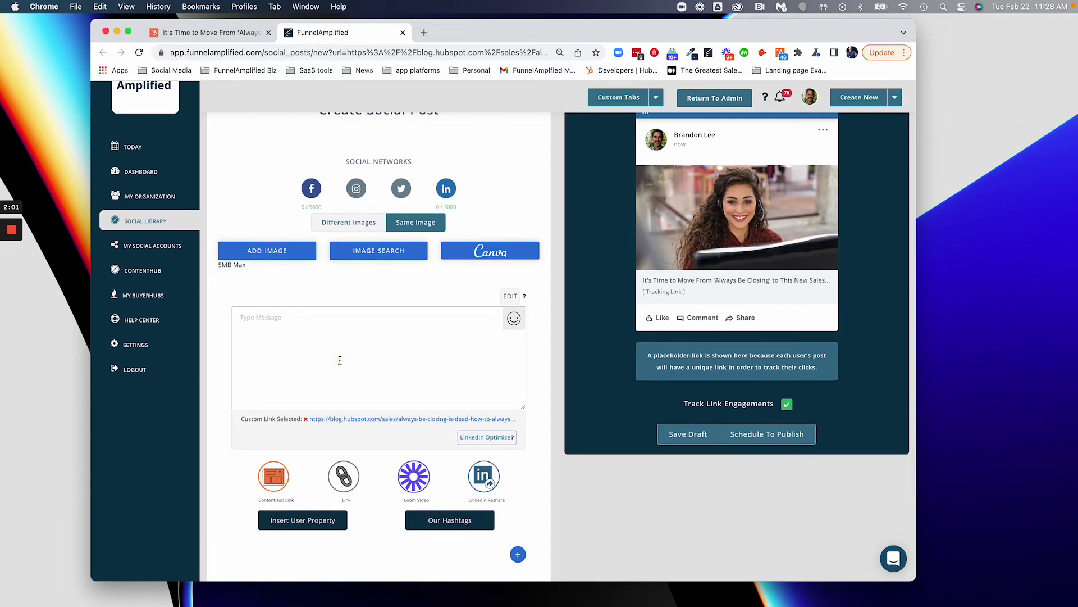
{"action": "type", "text": "social message"}
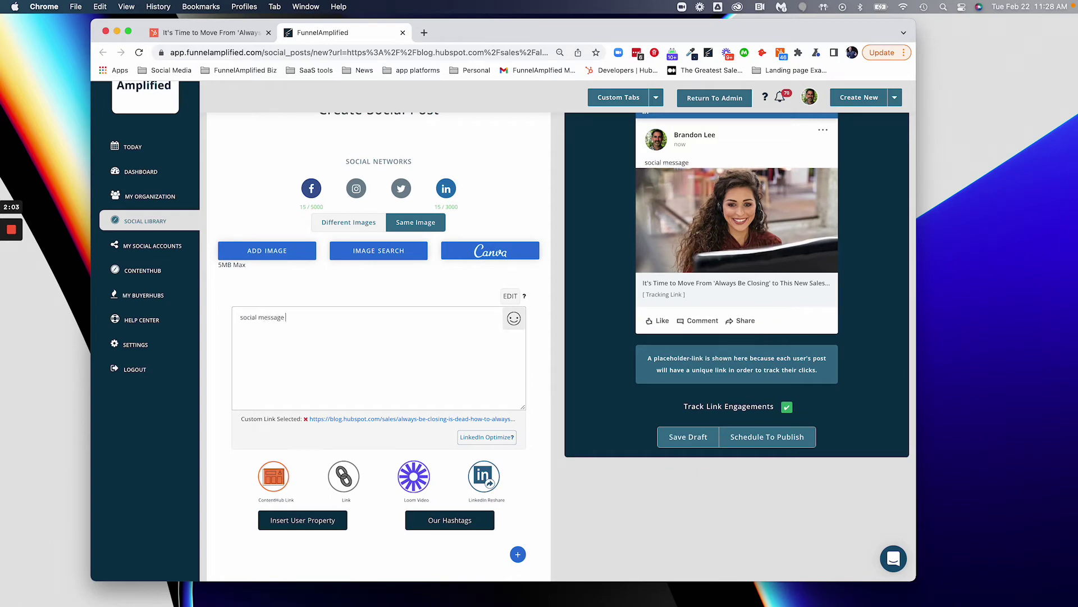
{"action": "type", "text": " goes here."}
{"action": "scroll", "coordinate": [356, 369], "scroll_direction": "down", "scroll_amount": 1}
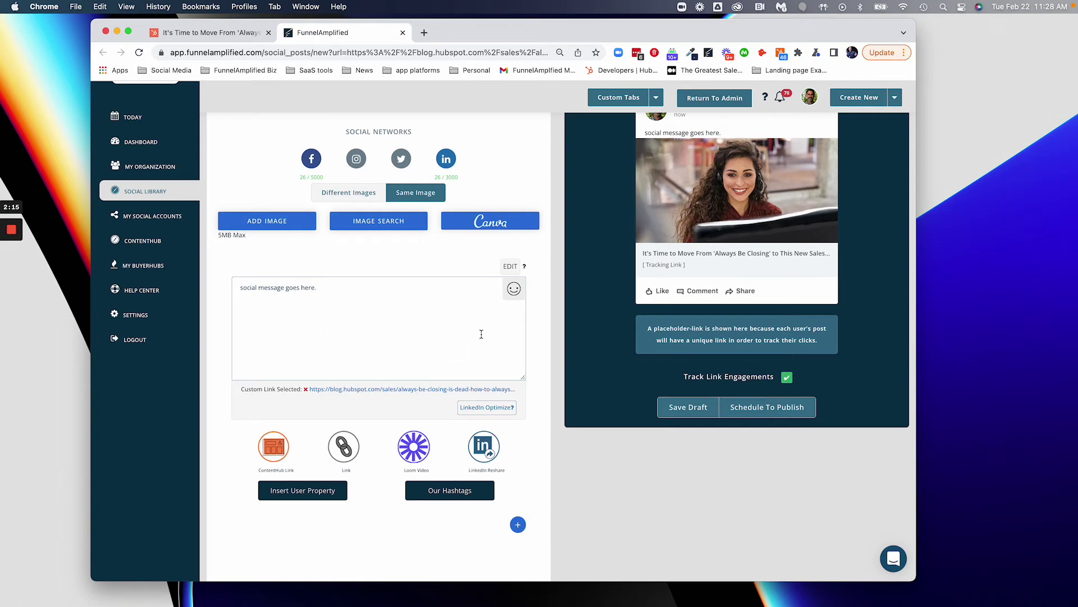
{"action": "scroll", "coordinate": [542, 434], "scroll_direction": "down", "scroll_amount": 1}
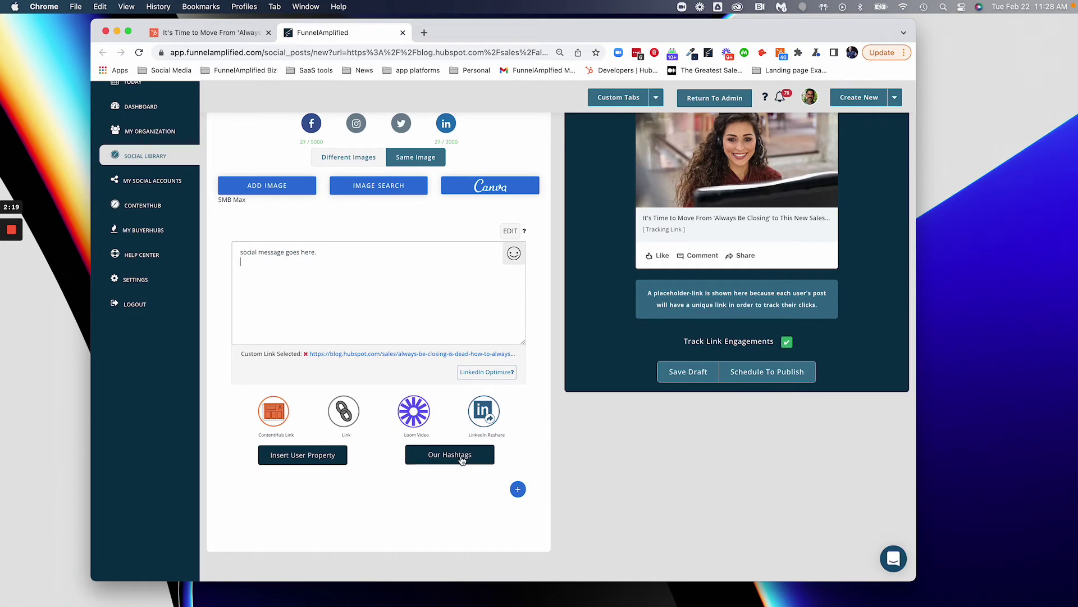
{"action": "left_click", "coordinate": [450, 457]}
{"action": "left_click", "coordinate": [453, 478]}
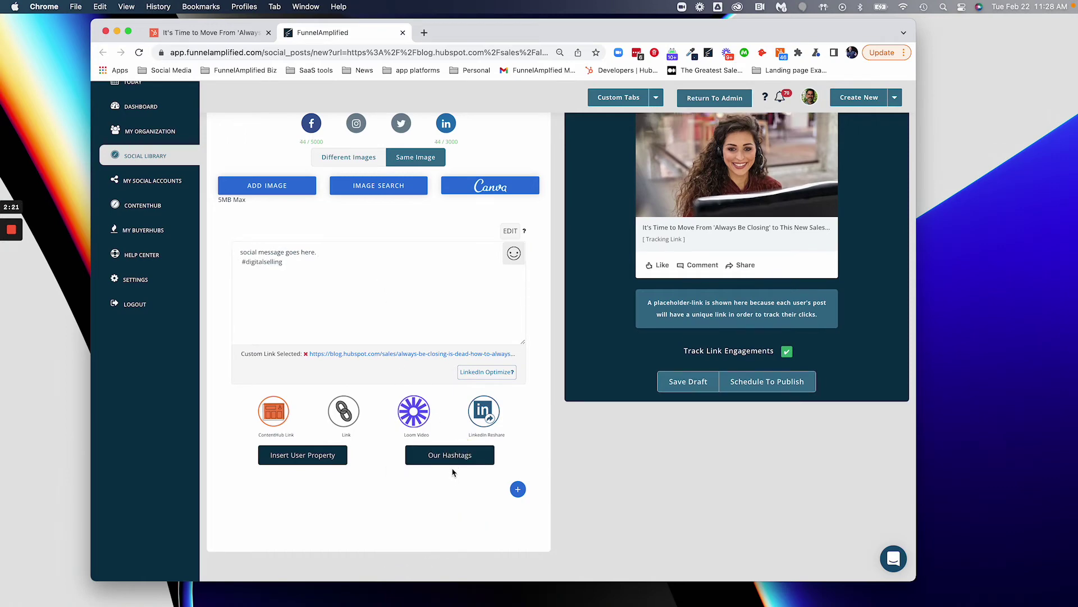
Step: Append the #socialselling hashtag and switch the preview to Facebook
{"action": "left_click", "coordinate": [337, 267]}
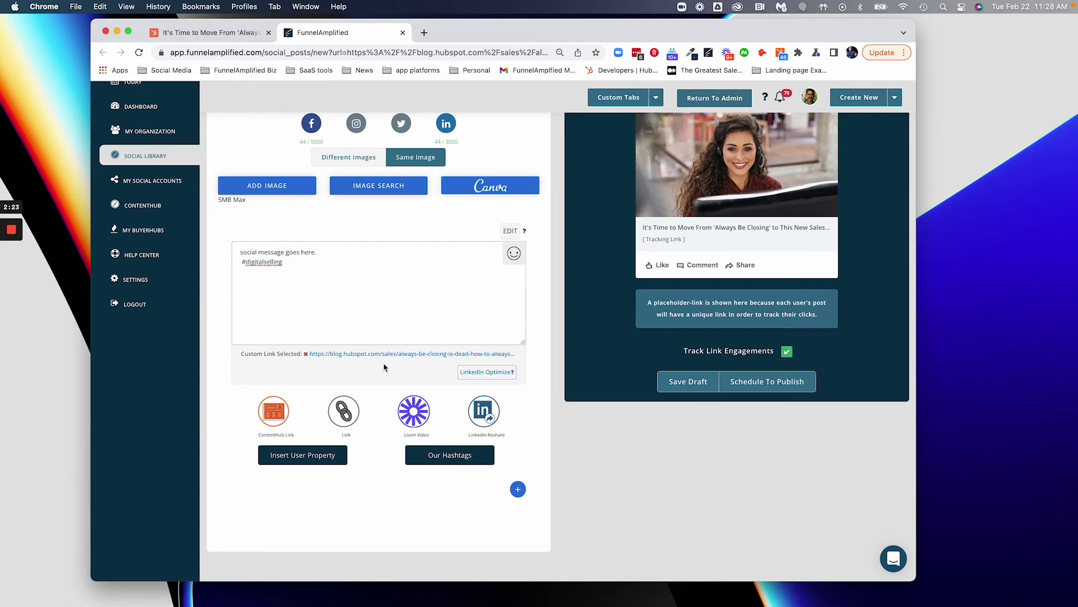
{"action": "left_click", "coordinate": [462, 463]}
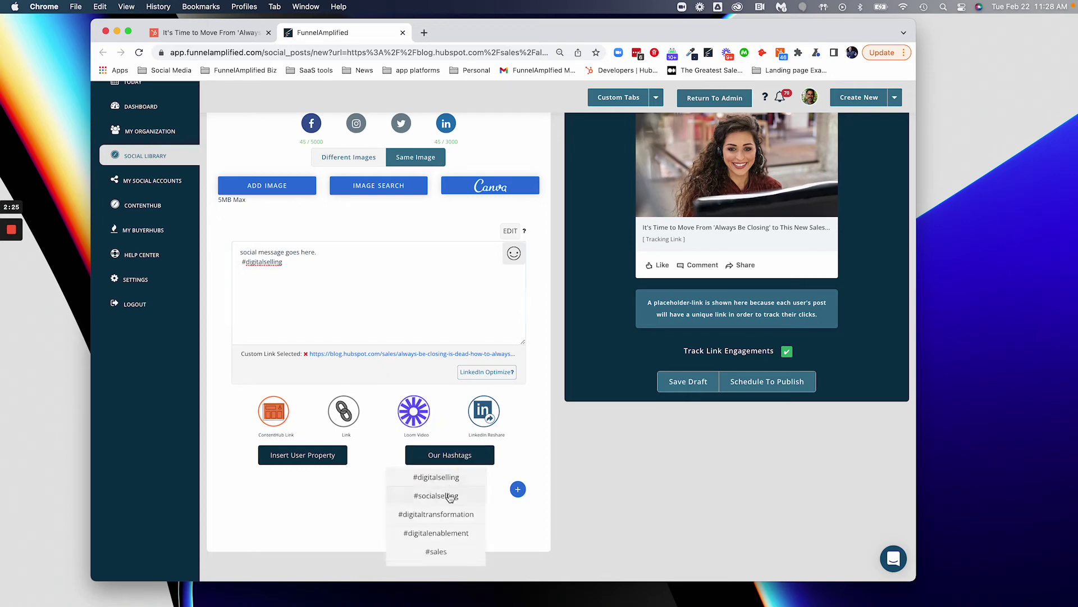
{"action": "left_click", "coordinate": [450, 495]}
{"action": "scroll", "coordinate": [582, 480], "scroll_direction": "up", "scroll_amount": 3}
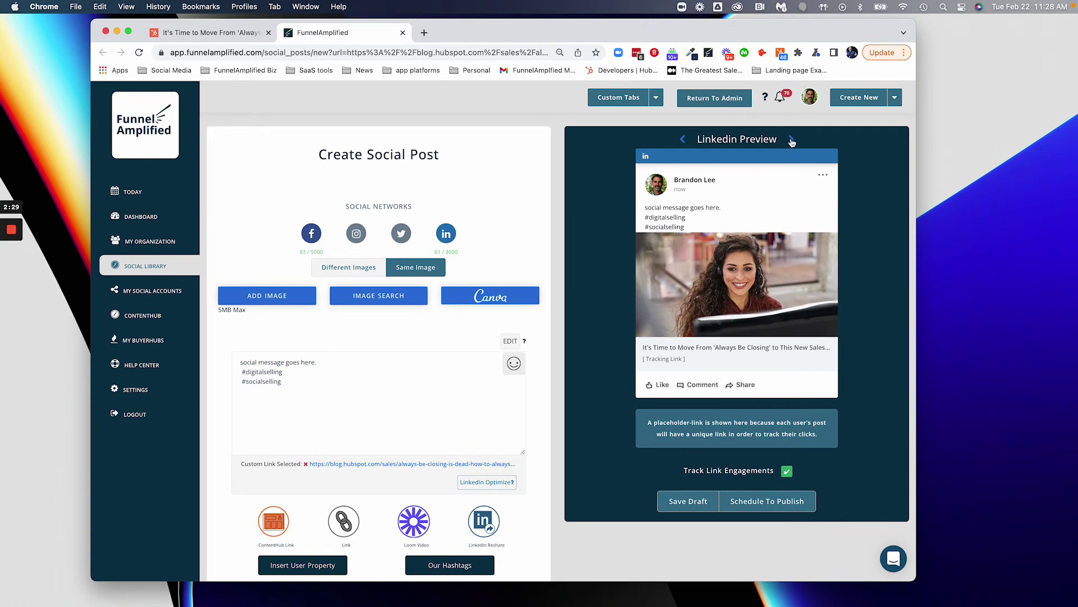
{"action": "left_click", "coordinate": [791, 141]}
{"action": "scroll", "coordinate": [578, 401], "scroll_direction": "down", "scroll_amount": 3}
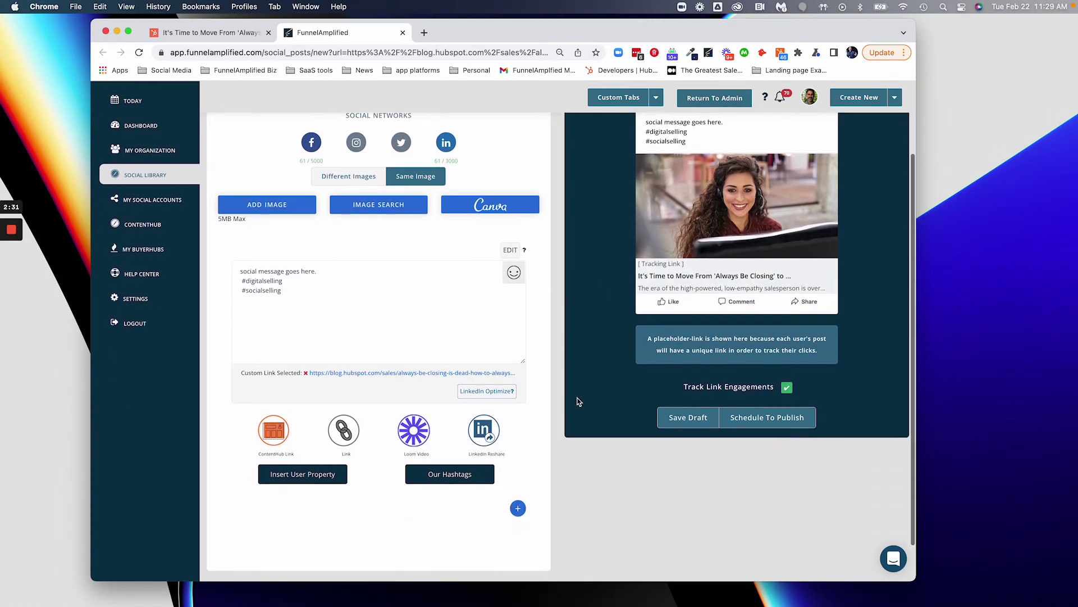
Step: Share the post with users Demo Account and Tutorial Sample Account
{"action": "left_click", "coordinate": [760, 402]}
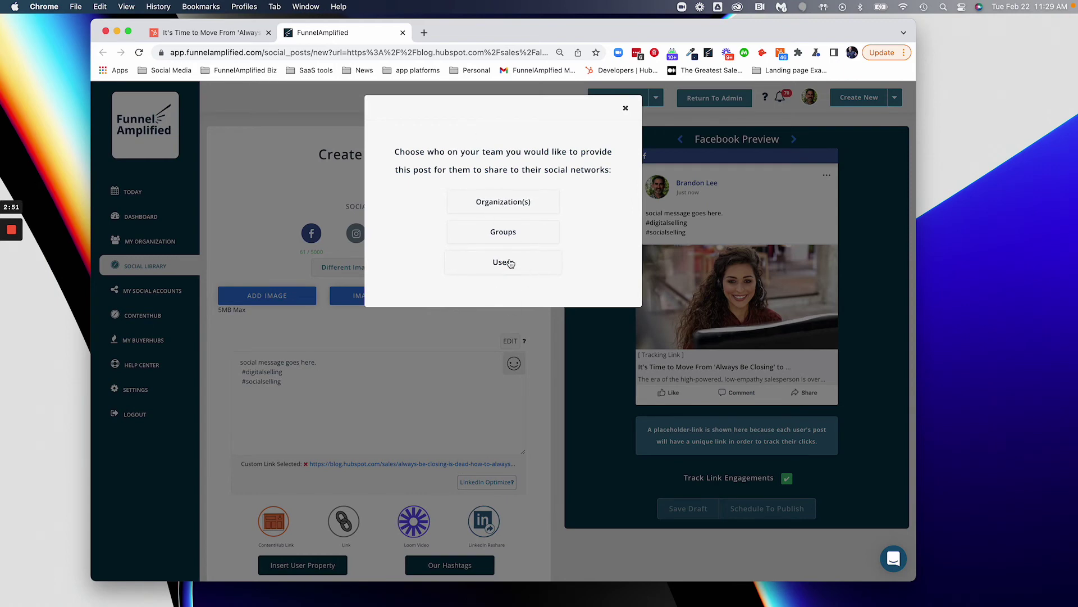
{"action": "left_click", "coordinate": [506, 263]}
{"action": "scroll", "coordinate": [523, 269], "scroll_direction": "down", "scroll_amount": 1}
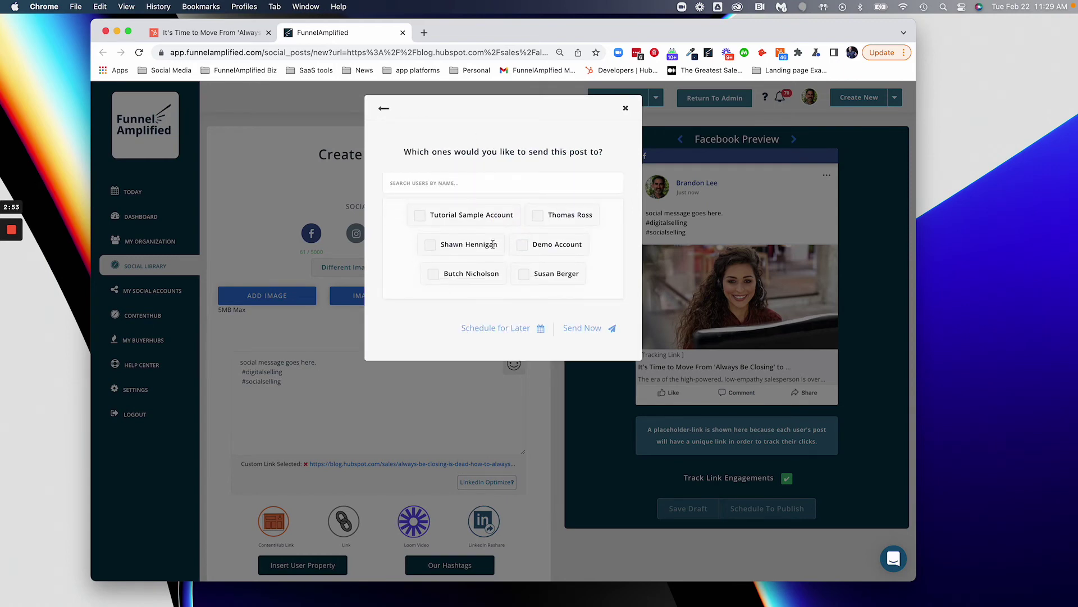
{"action": "left_click", "coordinate": [524, 247]}
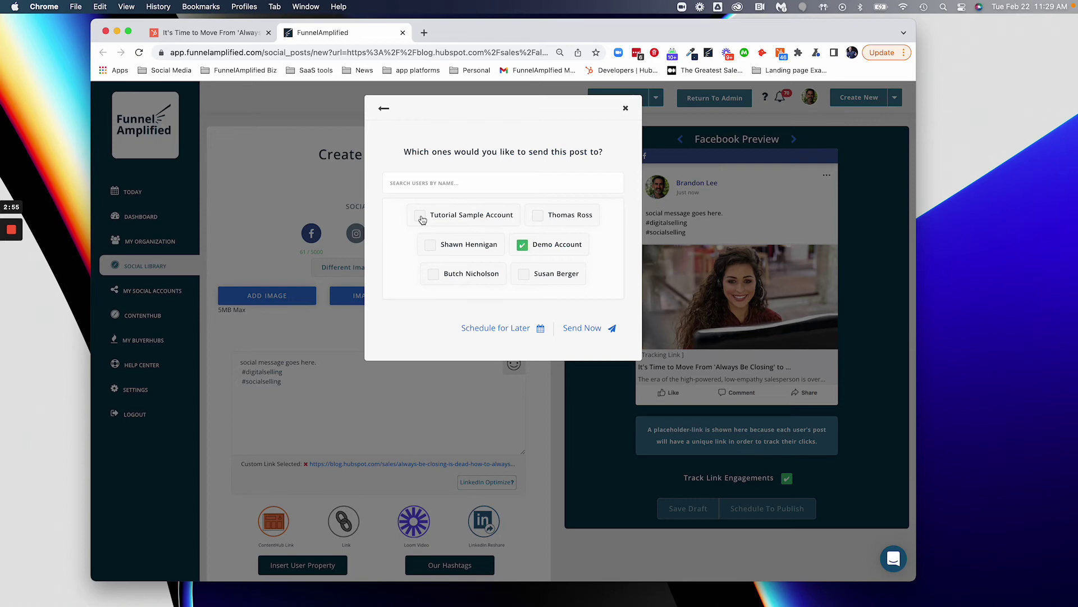
{"action": "left_click", "coordinate": [420, 216]}
Step: Schedule the post for later on February 24 and confirm
{"action": "left_click", "coordinate": [513, 328]}
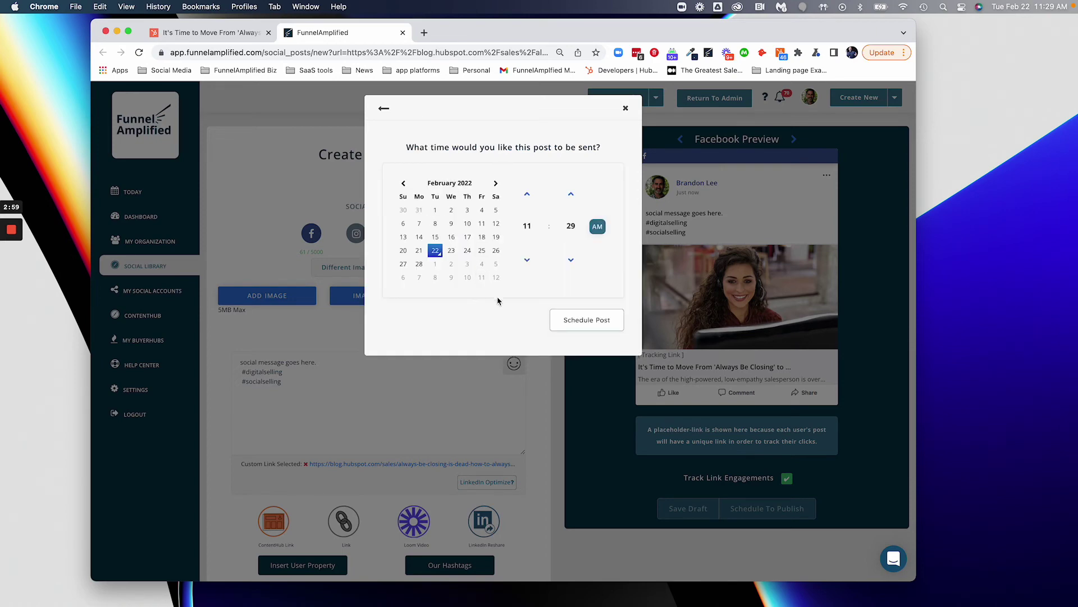
{"action": "left_click", "coordinate": [467, 252]}
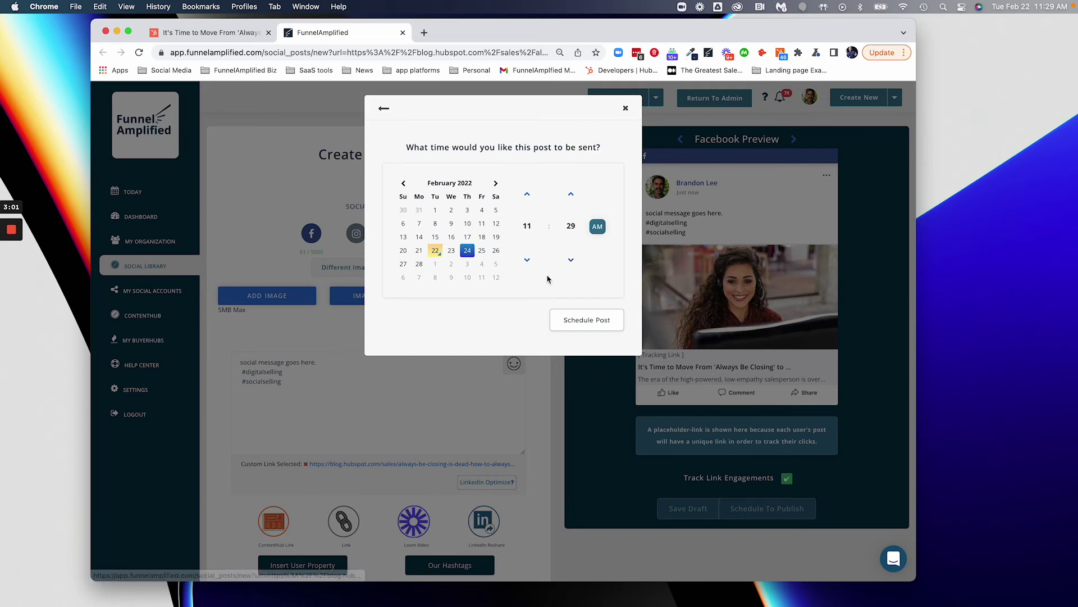
{"action": "left_click", "coordinate": [588, 327]}
{"action": "left_click", "coordinate": [520, 261]}
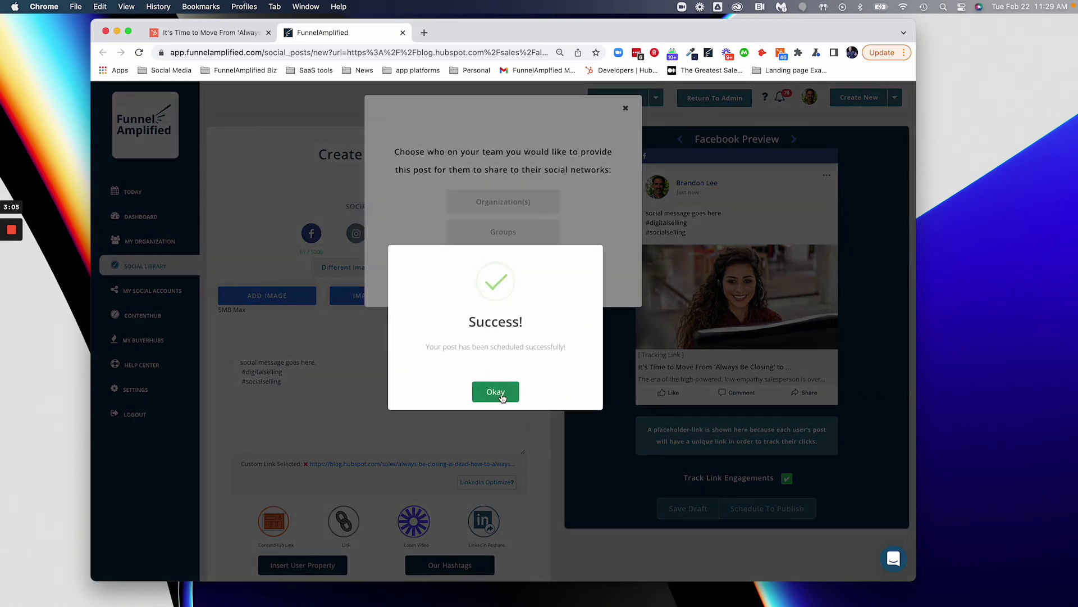
Step: Dismiss the success popup and zoom in on the Social Posts library
{"action": "left_click", "coordinate": [503, 394]}
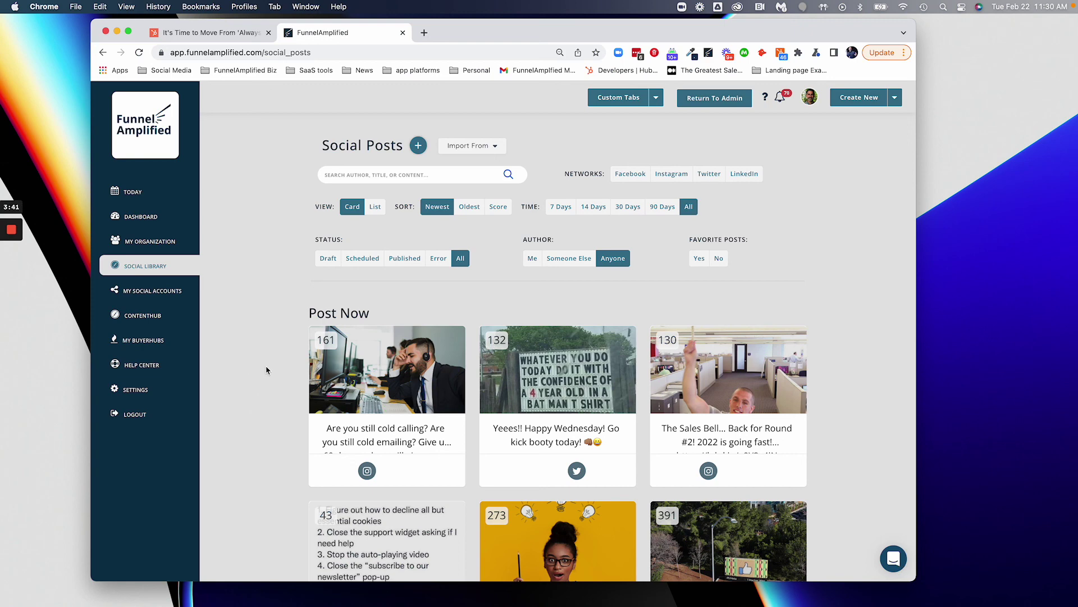
{"action": "key", "text": "super+plus"}
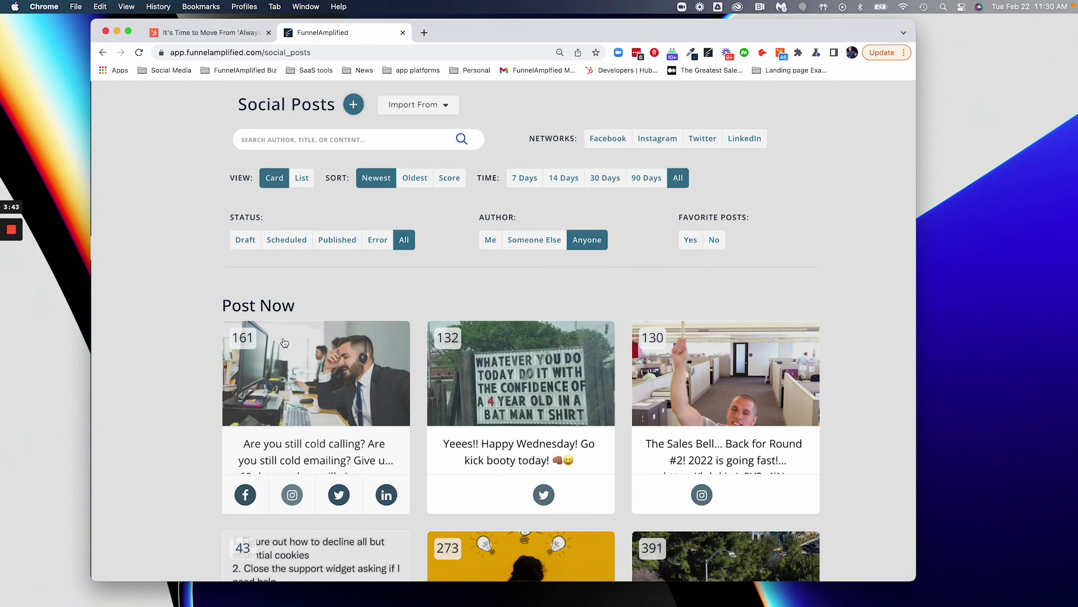